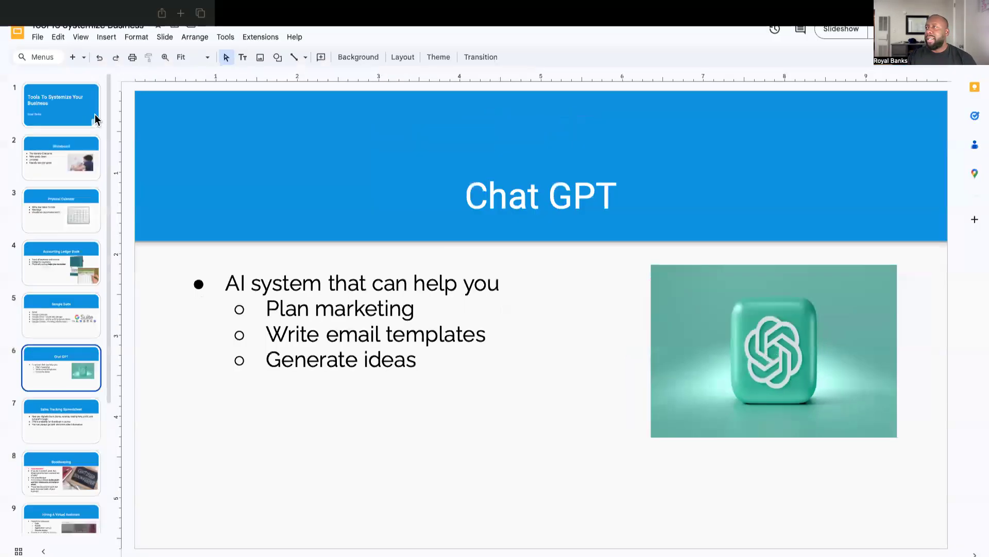
Bring up ChatGPT with the Q1 2025 paternity testing marketing-plan prompt ready.
{"action": "left_click", "coordinate": [418, 36]}
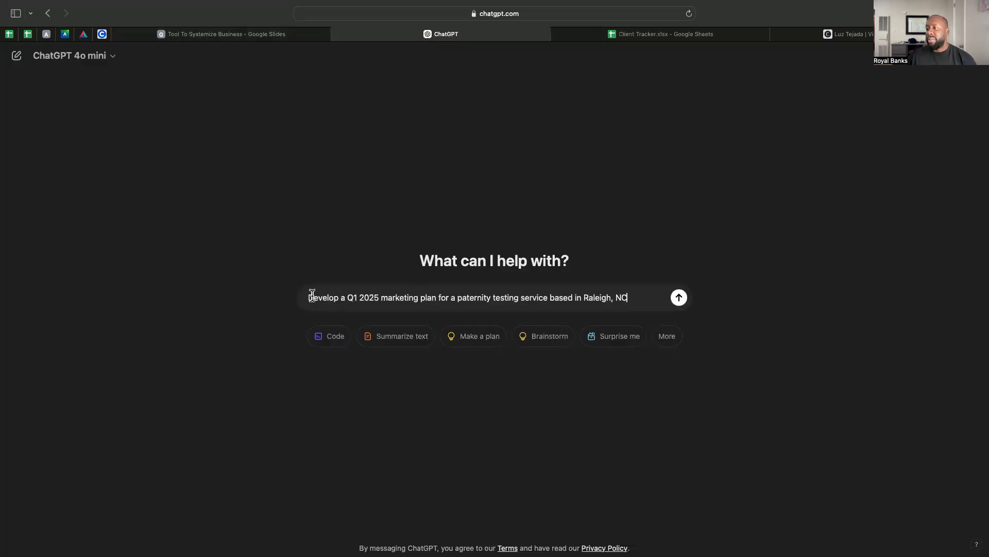
{"action": "left_click_drag", "start_coordinate": [309, 297], "coordinate": [618, 302]}
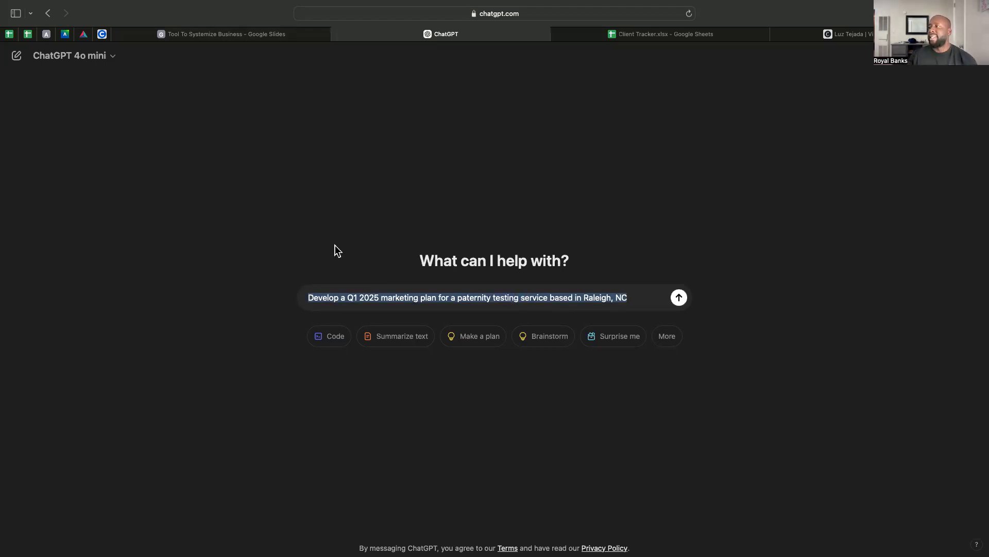
{"action": "left_click", "coordinate": [415, 297]}
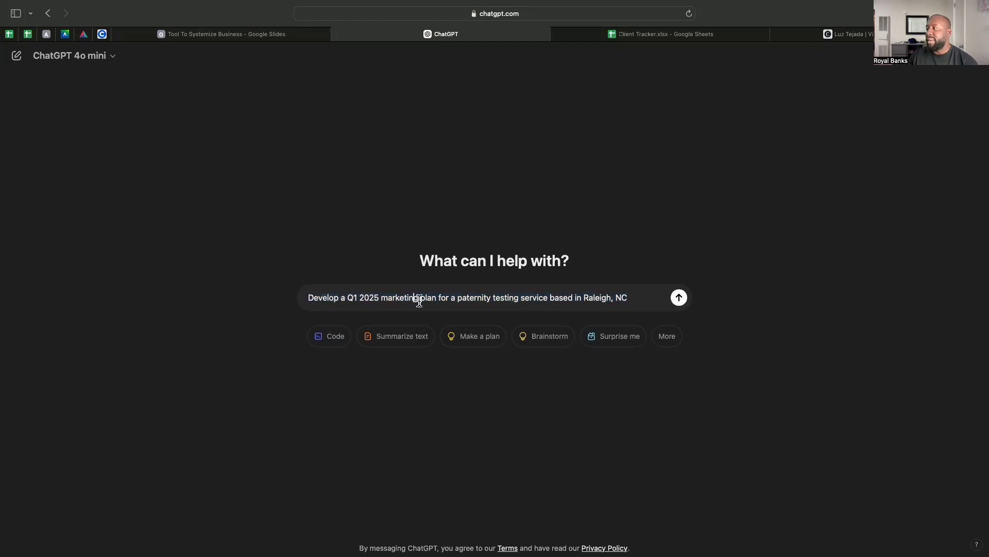
Send the marketing plan prompt and highlight the Executive Summary and Objectives sections.
{"action": "left_click", "coordinate": [679, 298]}
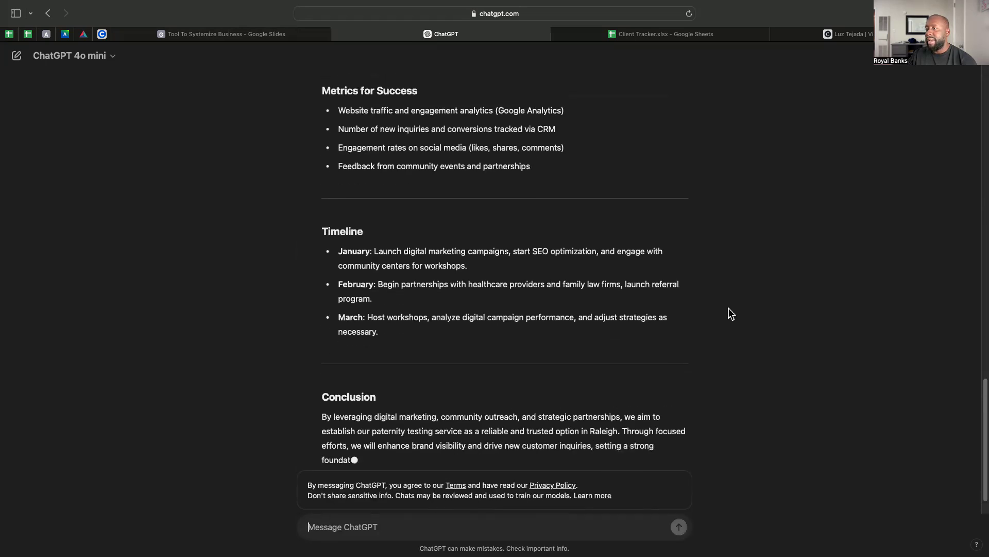
{"action": "scroll", "coordinate": [670, 345], "scroll_direction": "up", "scroll_amount": 20}
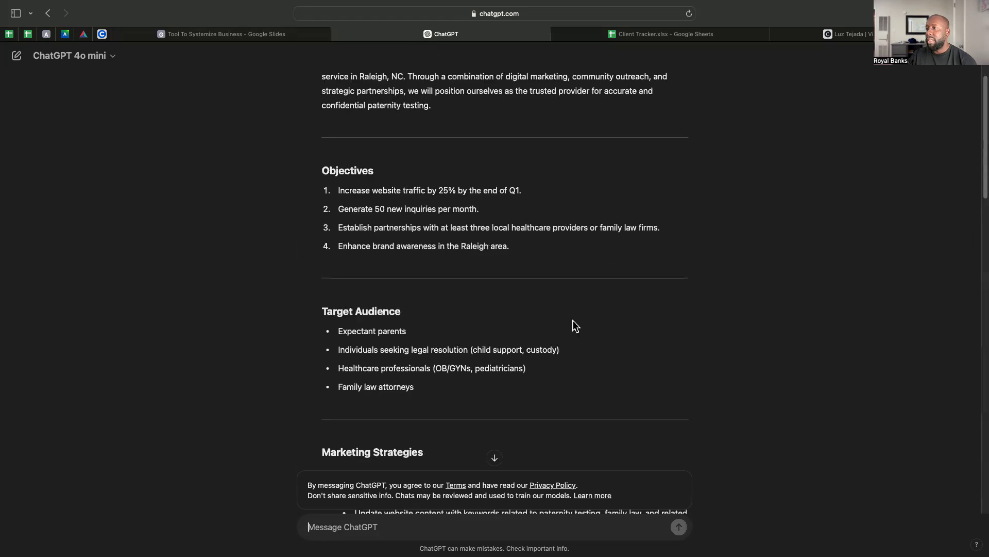
{"action": "left_click_drag", "start_coordinate": [324, 169], "coordinate": [502, 228]}
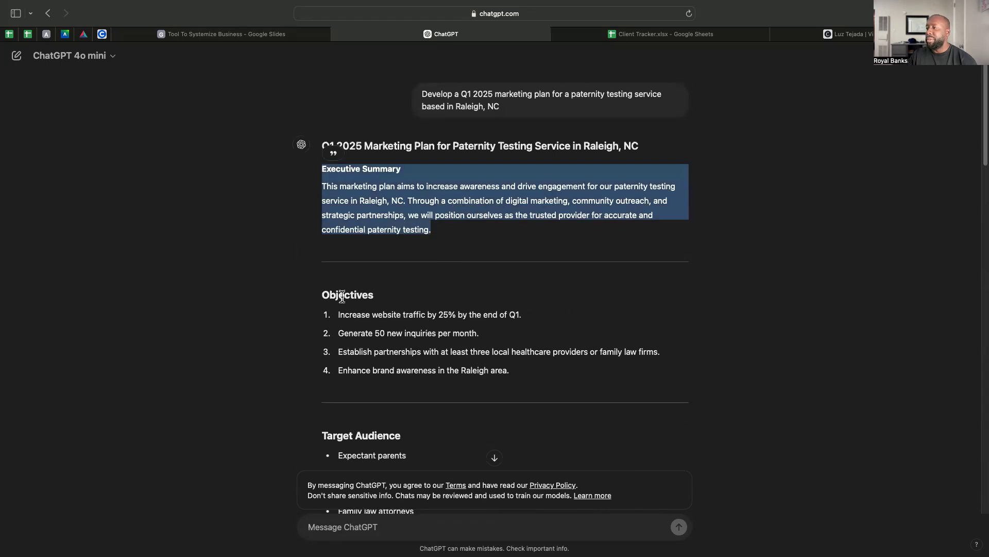
{"action": "left_click_drag", "start_coordinate": [326, 297], "coordinate": [532, 373]}
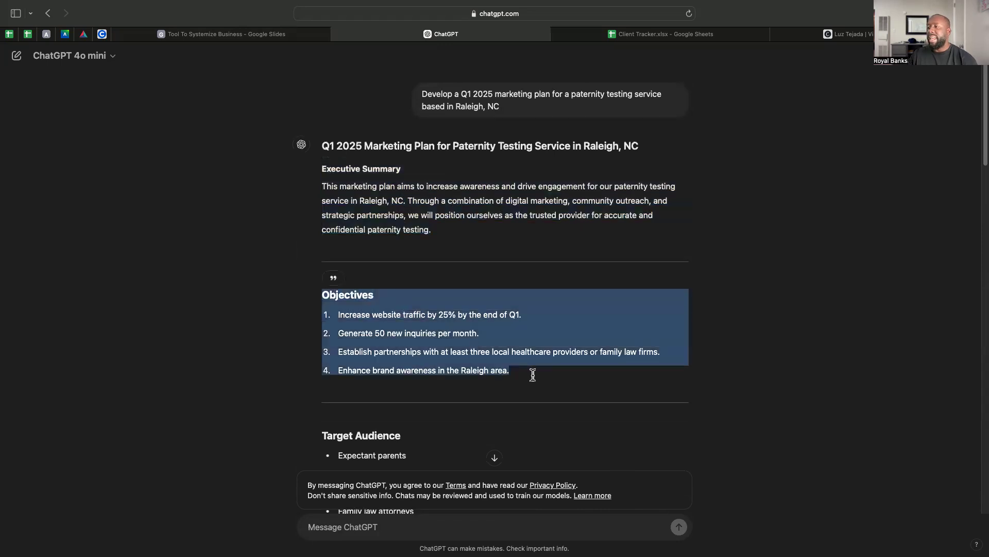
{"action": "scroll", "coordinate": [525, 361], "scroll_direction": "down", "scroll_amount": 3}
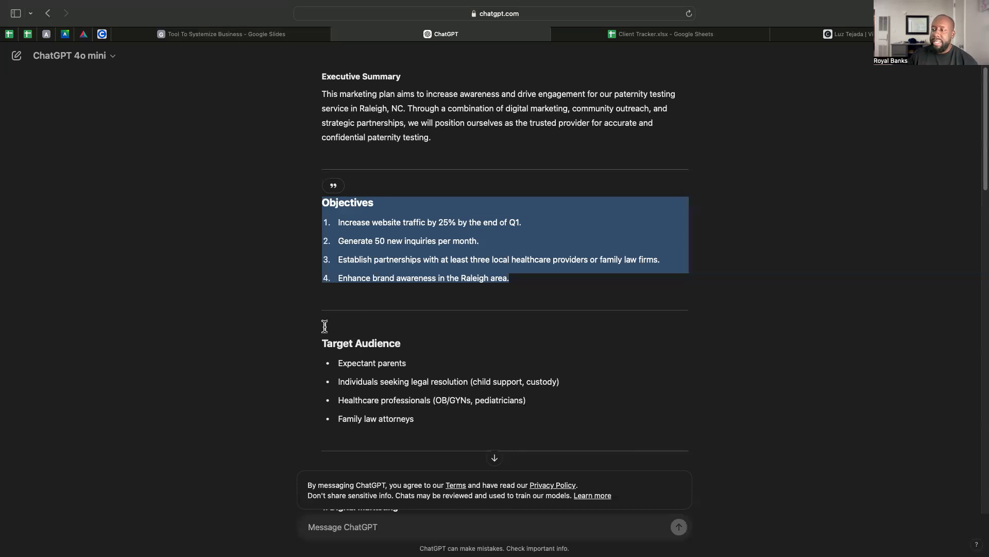
{"action": "scroll", "coordinate": [323, 325], "scroll_direction": "down", "scroll_amount": 1}
{"action": "left_click_drag", "start_coordinate": [324, 328], "coordinate": [436, 405]}
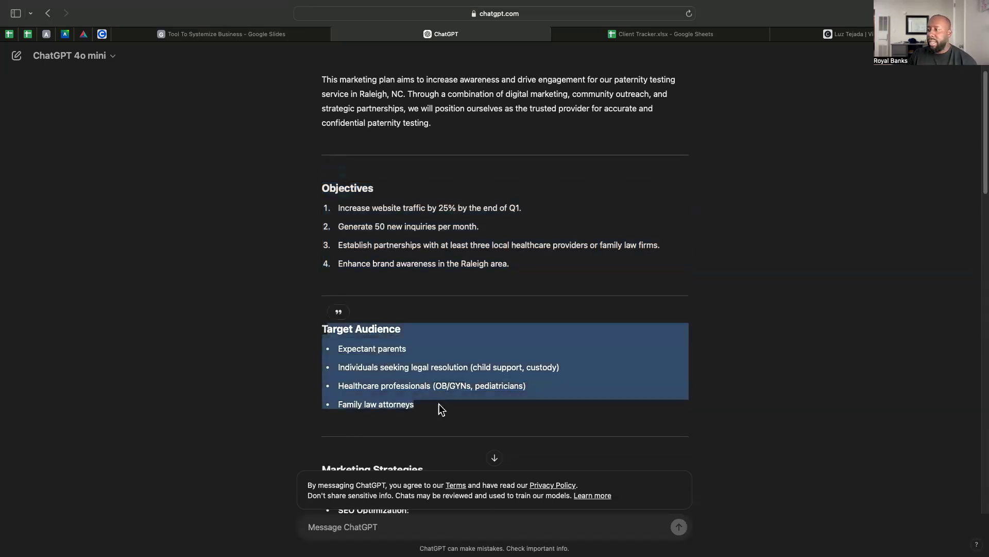
Scroll to the end of the marketing plan reply and copy it.
{"action": "scroll", "coordinate": [438, 404], "scroll_direction": "down", "scroll_amount": 3}
{"action": "scroll", "coordinate": [364, 355], "scroll_direction": "down", "scroll_amount": 6}
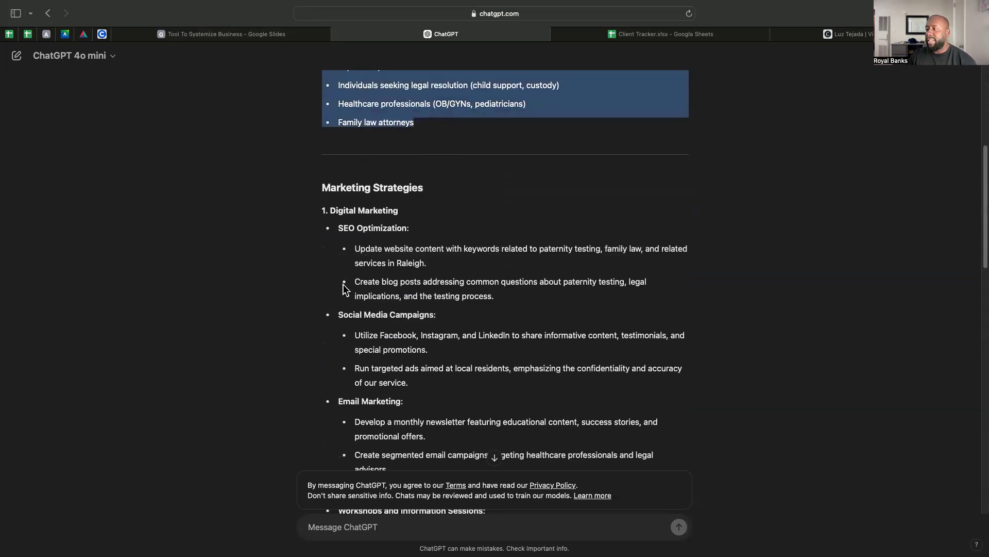
{"action": "scroll", "coordinate": [365, 372], "scroll_direction": "down", "scroll_amount": 12}
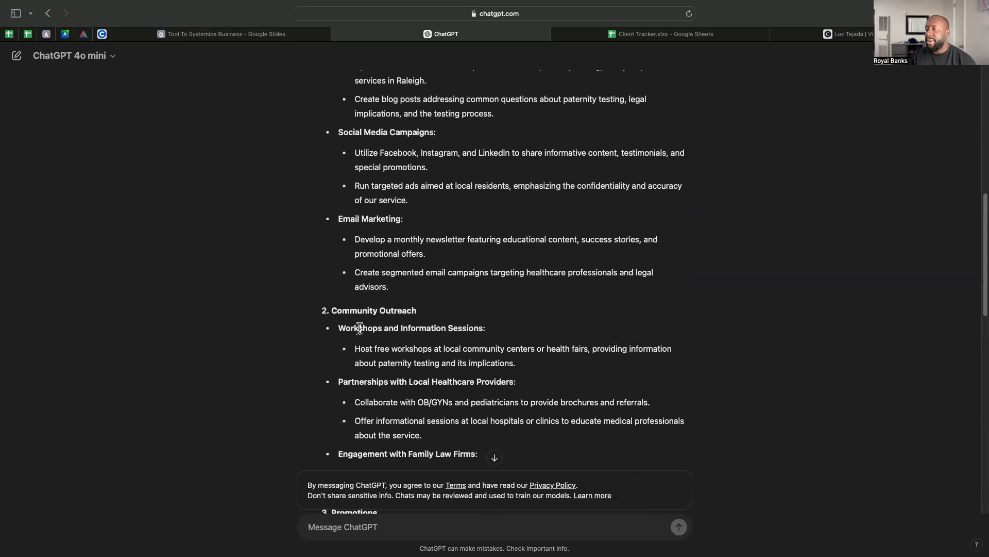
{"action": "scroll", "coordinate": [369, 343], "scroll_direction": "down", "scroll_amount": 14}
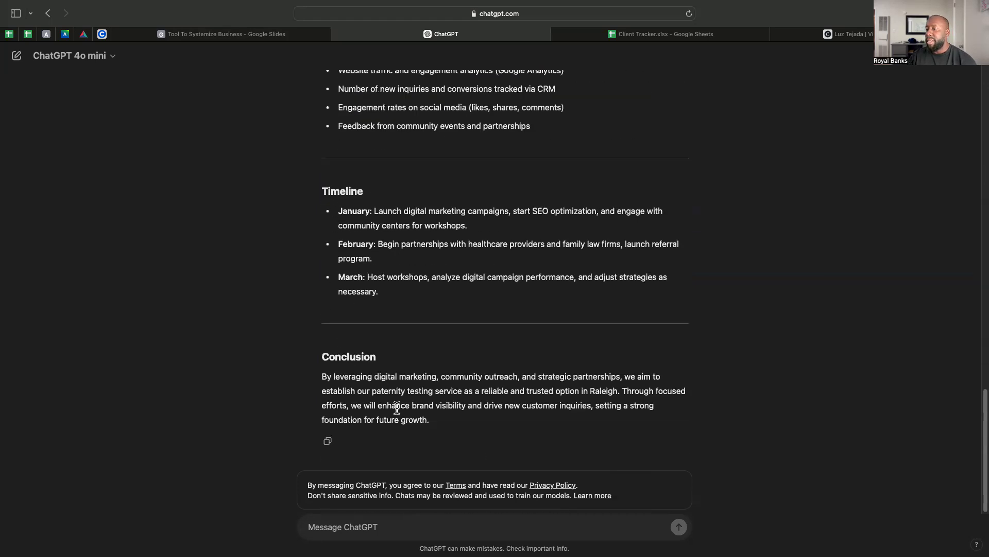
{"action": "left_click", "coordinate": [328, 441]}
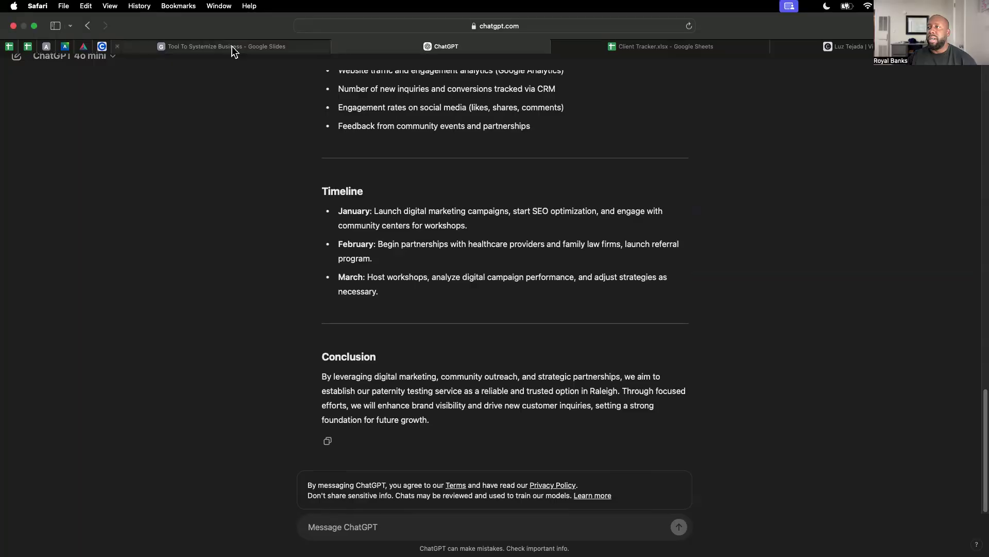
Go to slide 7, 'Sales Tracking Spreadsheet', and highlight its course-download bullet.
{"action": "left_click", "coordinate": [232, 45]}
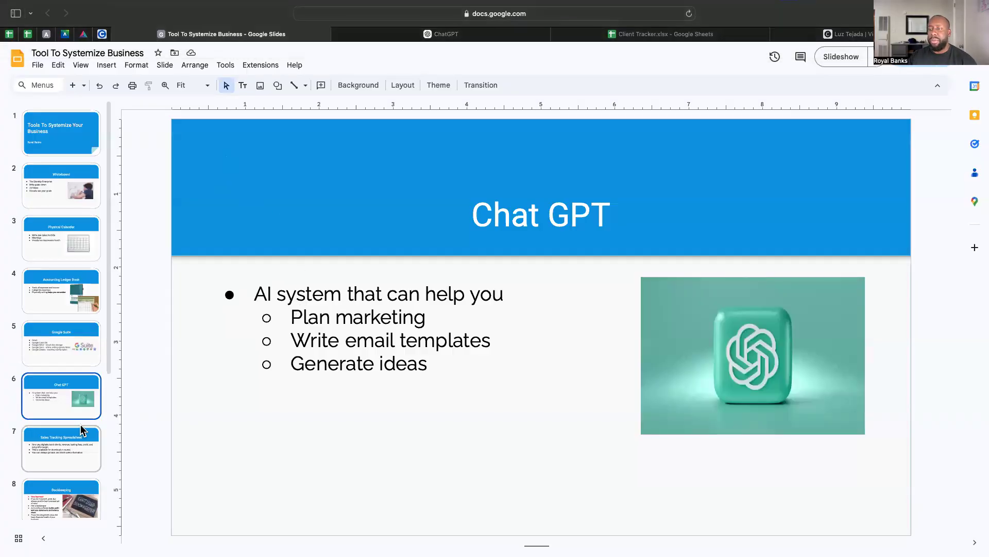
{"action": "left_click", "coordinate": [72, 446]}
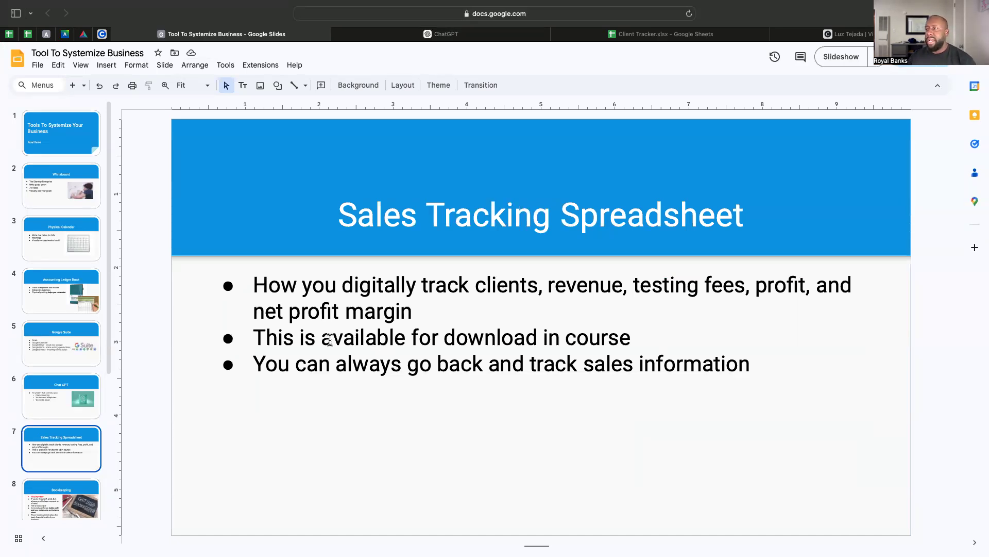
{"action": "left_click_drag", "start_coordinate": [457, 338], "coordinate": [252, 338]}
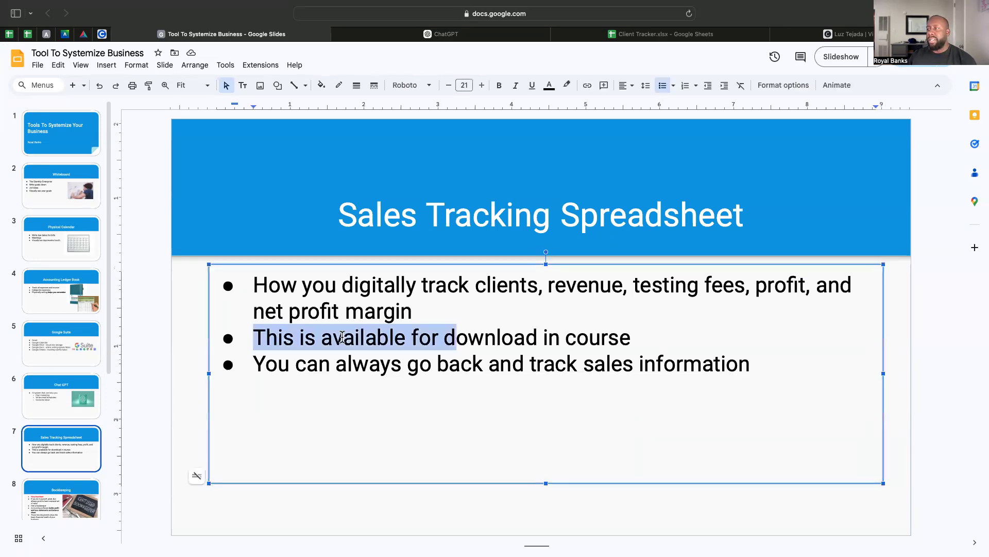
{"action": "left_click", "coordinate": [321, 337]}
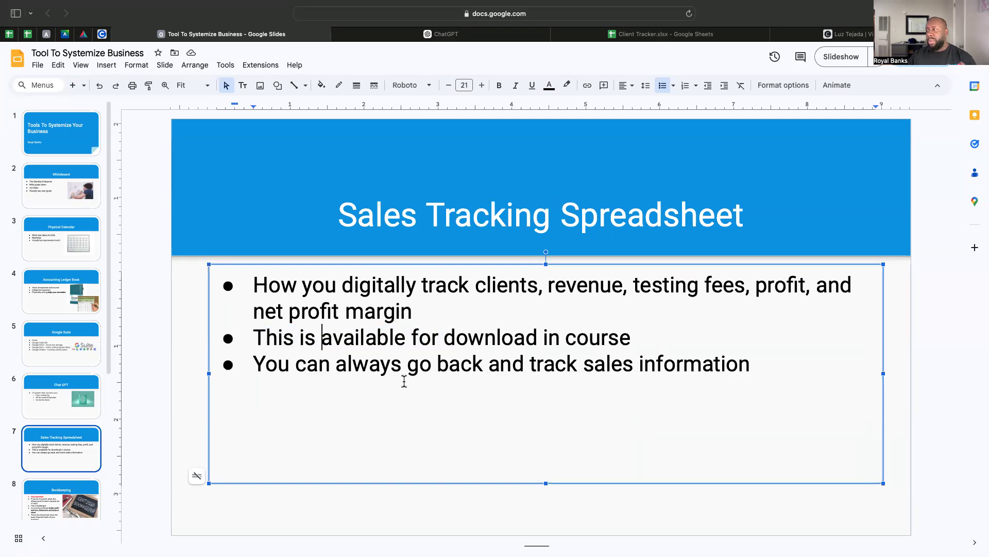
In the Client Tracker, replace Q3 in B2 with the date Nov 3.
{"action": "left_click", "coordinate": [613, 32]}
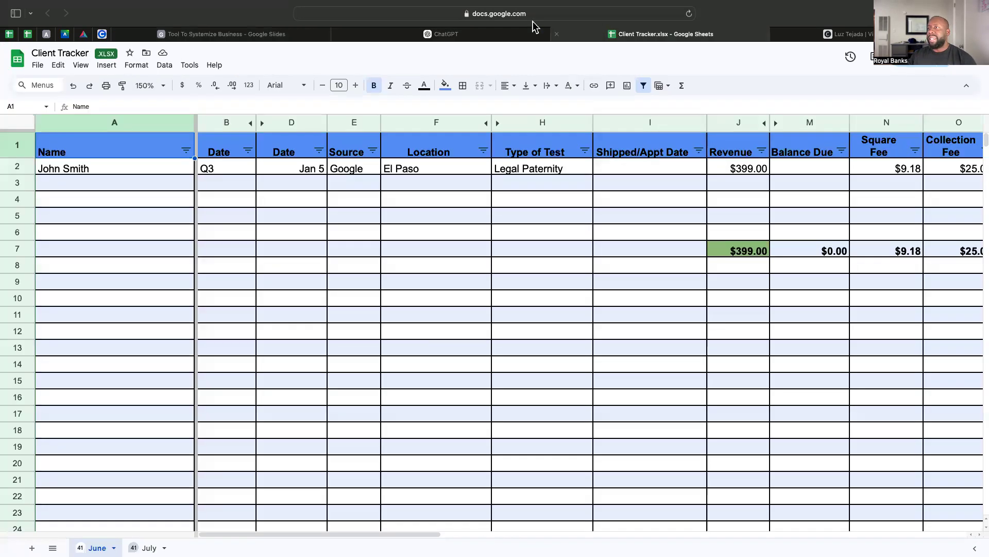
{"action": "left_click", "coordinate": [111, 172]}
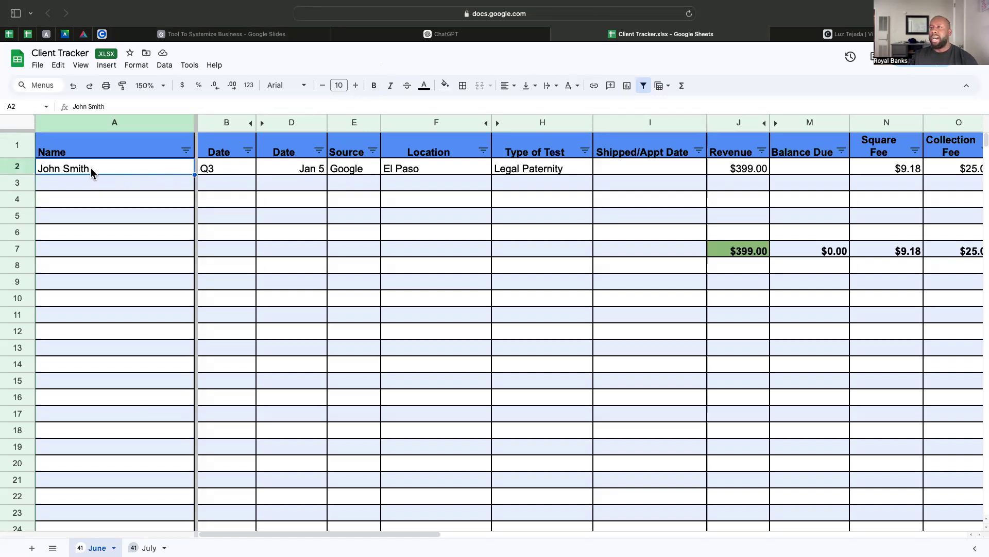
{"action": "left_click", "coordinate": [209, 172]}
{"action": "type", "text": "Nov 3"}
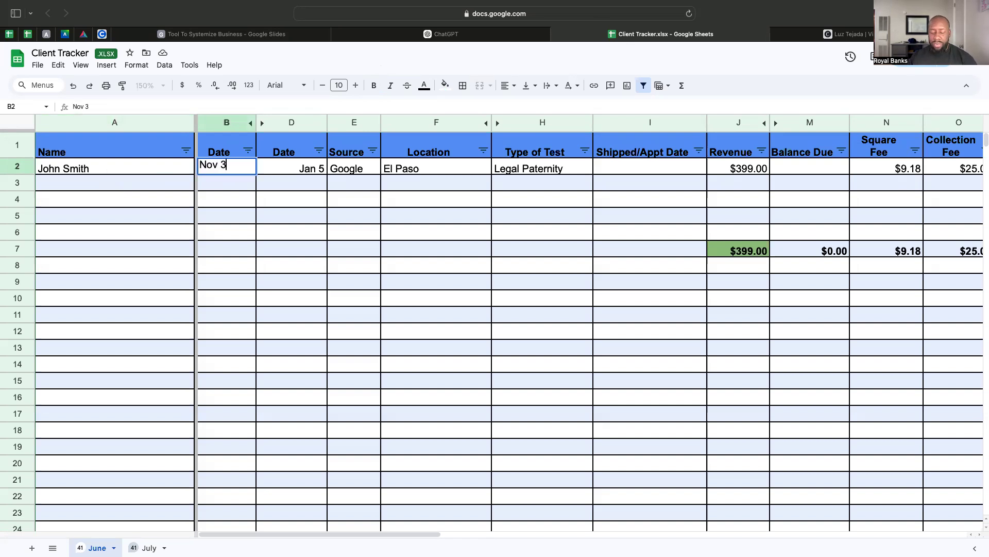
{"action": "key", "text": "Tab"}
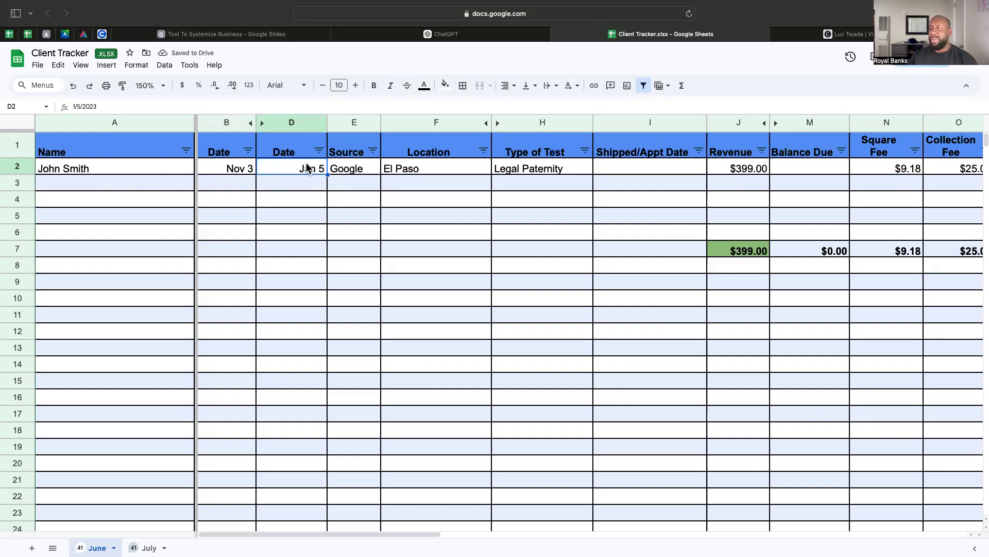
Review lead source, Revenue, Square, Collection and Testing fees, Total Expenses and Gross Profit in row 2.
{"action": "left_click", "coordinate": [349, 174]}
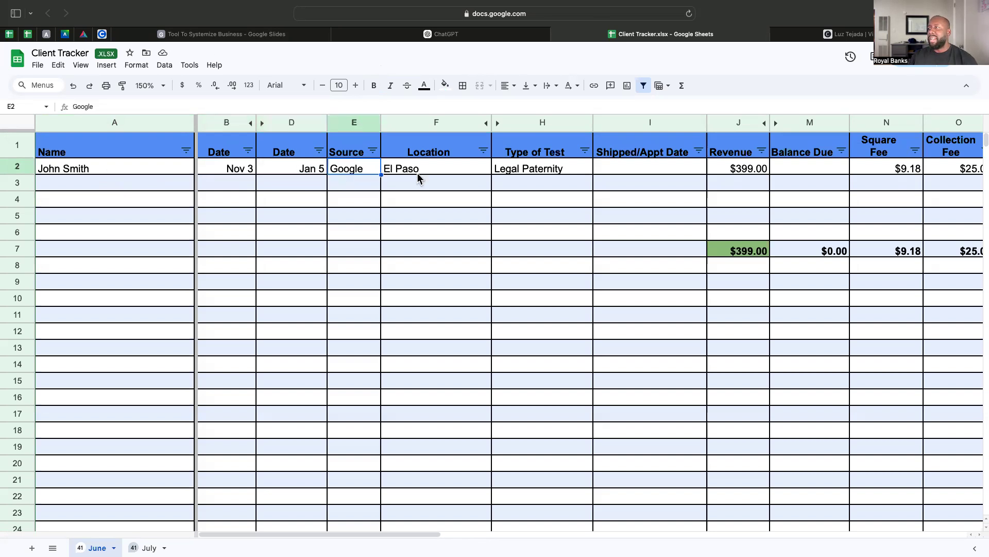
{"action": "left_click", "coordinate": [746, 166]}
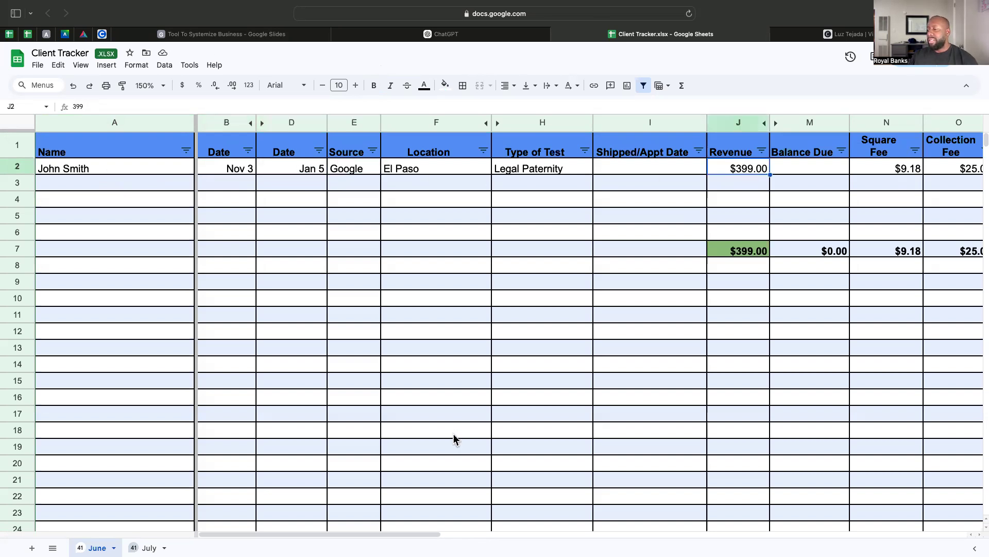
{"action": "left_click_drag", "start_coordinate": [420, 534], "coordinate": [558, 535]}
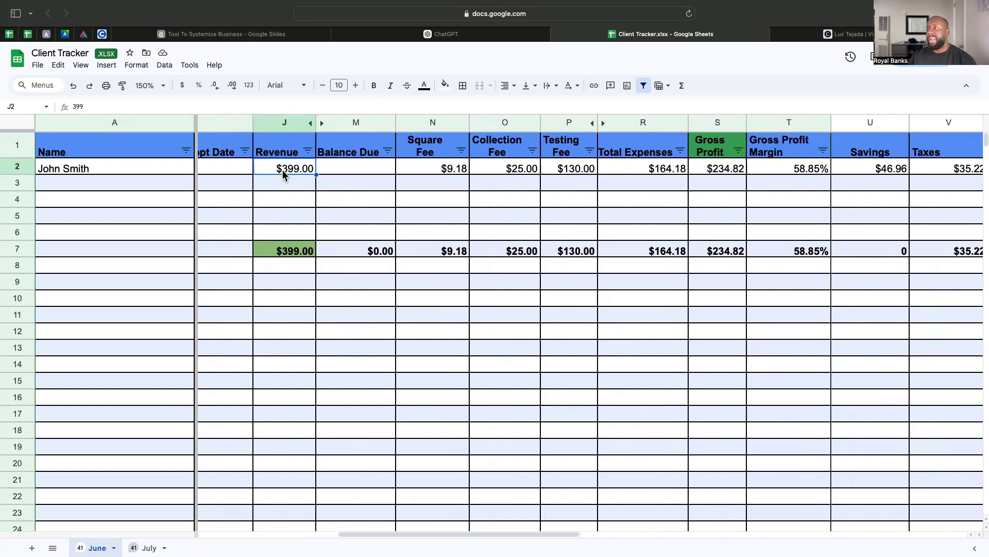
{"action": "left_click", "coordinate": [452, 172]}
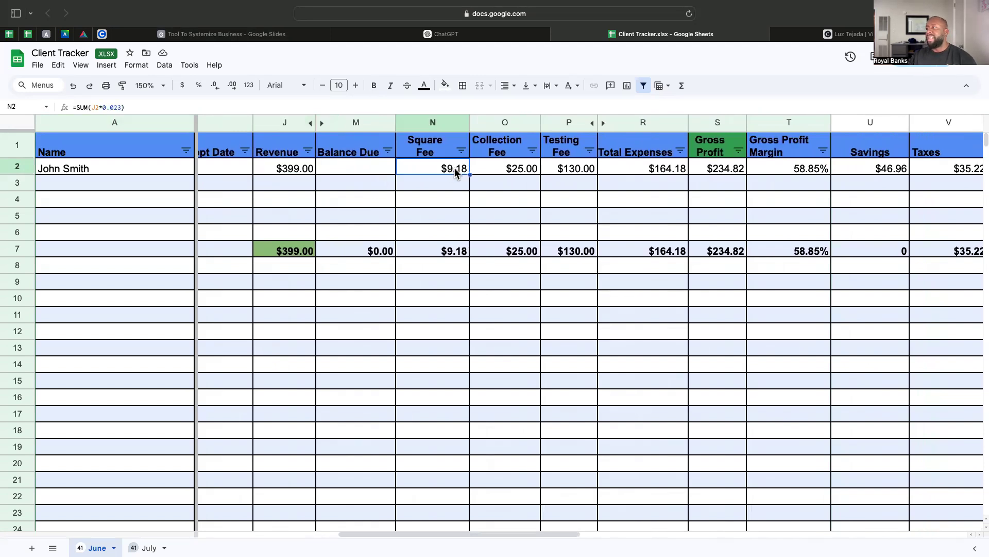
{"action": "left_click", "coordinate": [523, 171]}
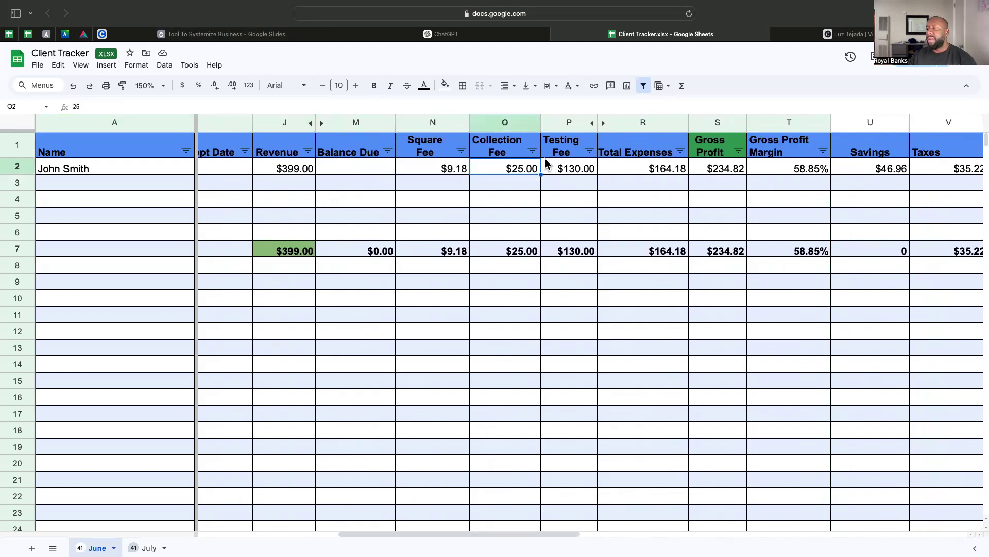
{"action": "left_click", "coordinate": [575, 176]}
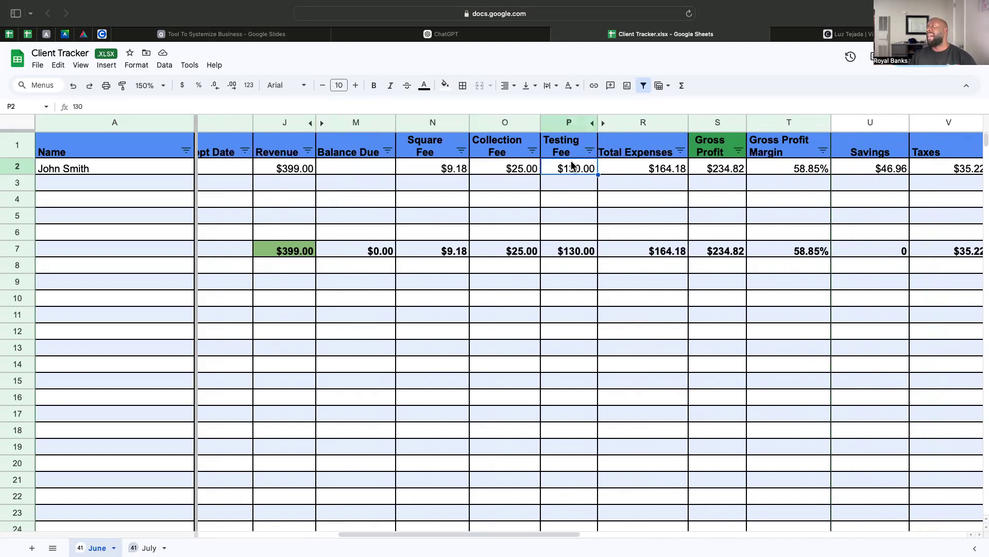
{"action": "left_click", "coordinate": [663, 174]}
{"action": "double_click", "coordinate": [663, 173]}
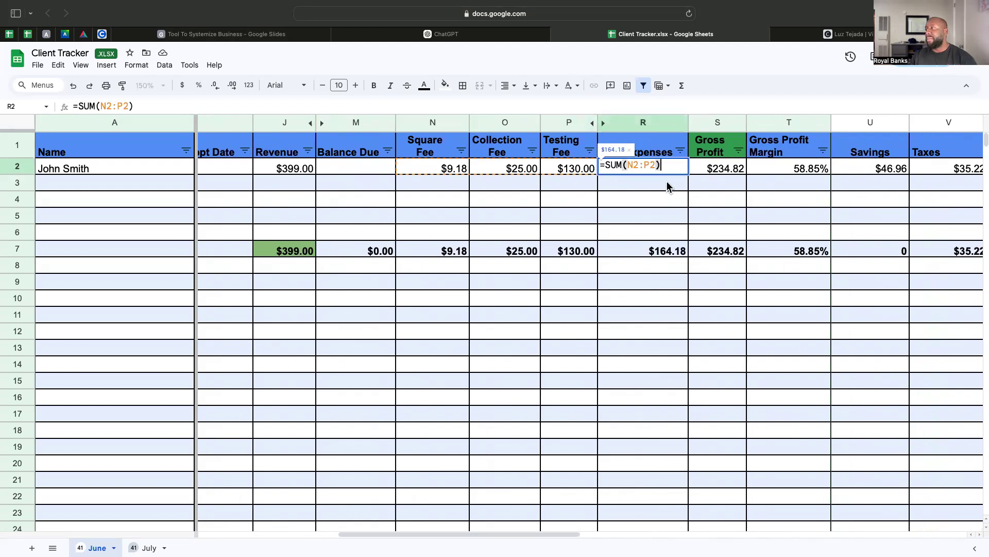
{"action": "left_click", "coordinate": [715, 197]}
{"action": "left_click", "coordinate": [725, 170]}
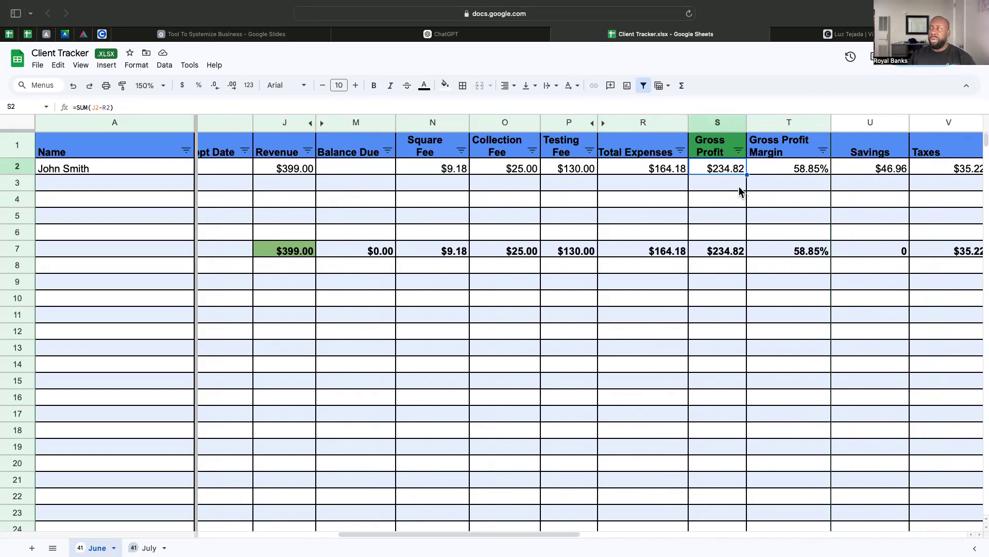
Select the three fee cells, then review Gross Profit Margin, Savings, Taxes, Net Income and Net Profit Margin.
{"action": "left_click", "coordinate": [569, 174]}
{"action": "left_click_drag", "start_coordinate": [523, 170], "coordinate": [444, 169]}
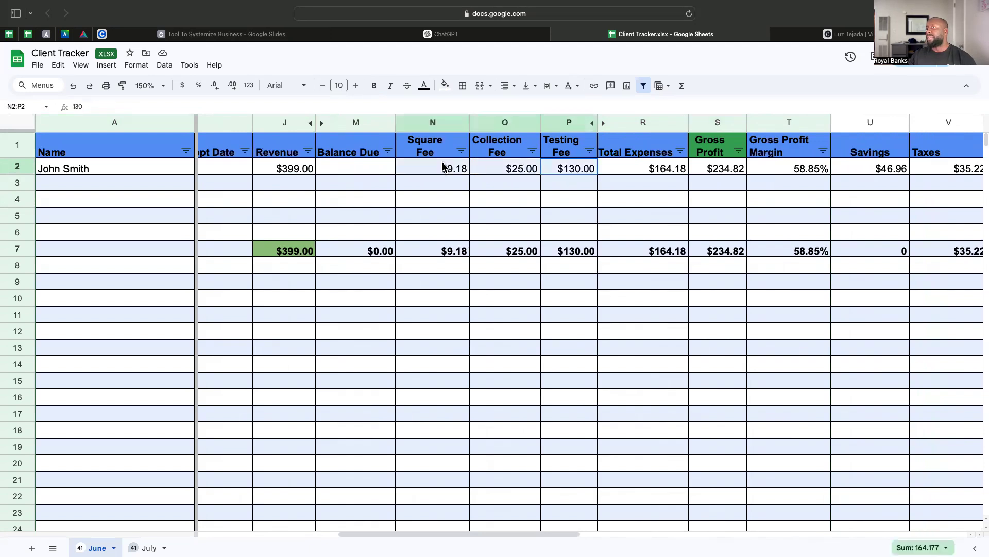
{"action": "left_click_drag", "start_coordinate": [566, 534], "coordinate": [670, 534]}
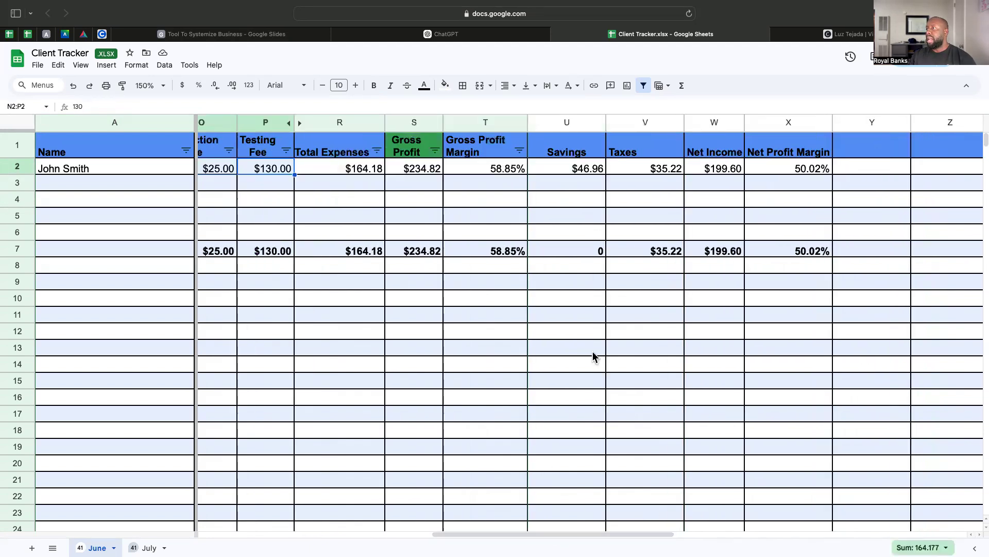
{"action": "left_click", "coordinate": [503, 176]}
{"action": "left_click", "coordinate": [572, 174]}
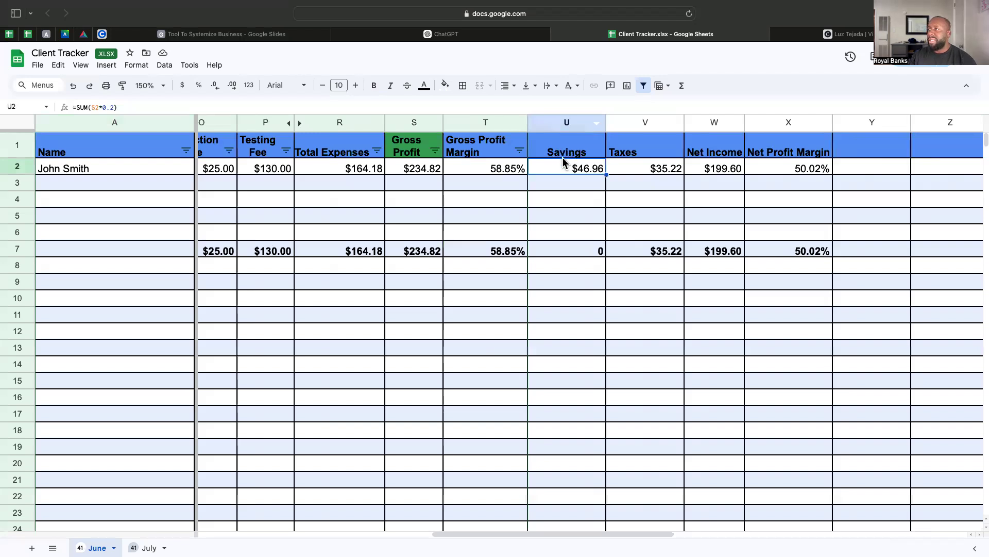
{"action": "double_click", "coordinate": [637, 170]}
{"action": "left_click", "coordinate": [724, 187]}
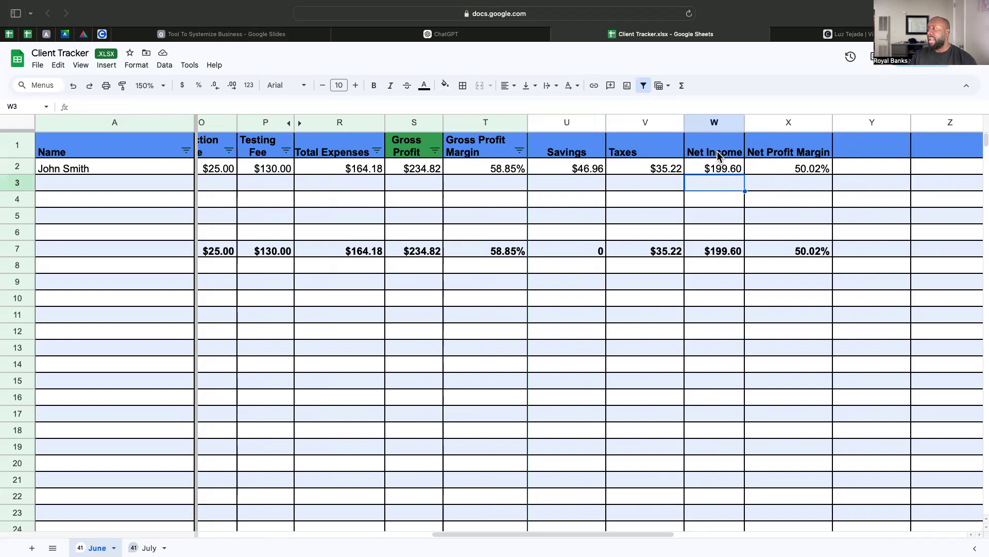
{"action": "left_click", "coordinate": [721, 170]}
{"action": "left_click", "coordinate": [776, 174]}
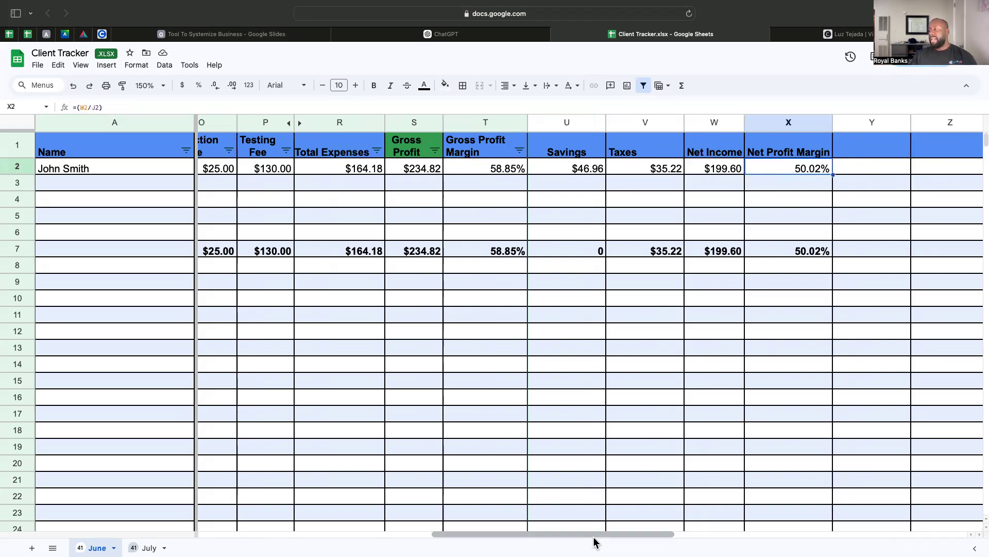
{"action": "left_click_drag", "start_coordinate": [592, 538], "coordinate": [309, 475]}
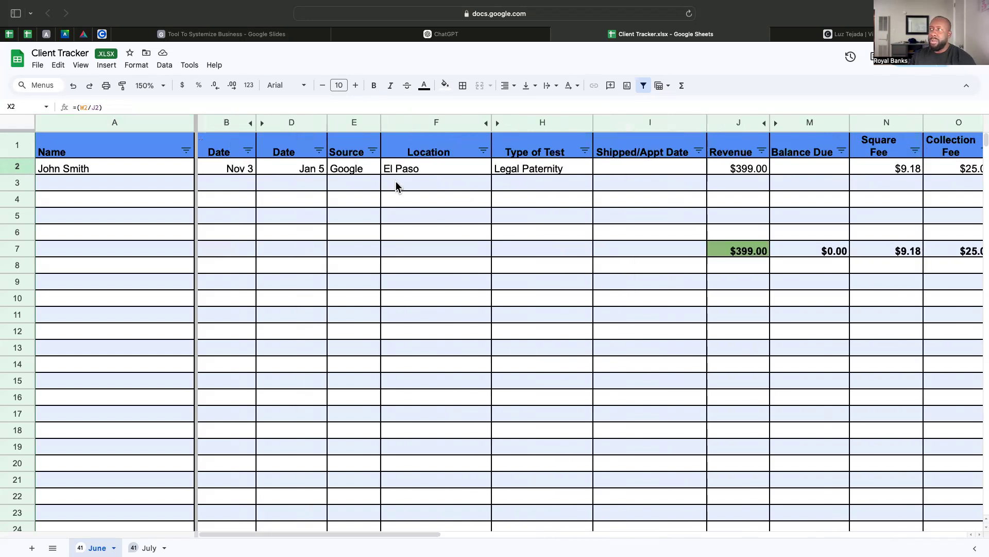
Return to the Tool To Systemize Business slides and scroll down the filmstrip.
{"action": "left_click", "coordinate": [197, 35]}
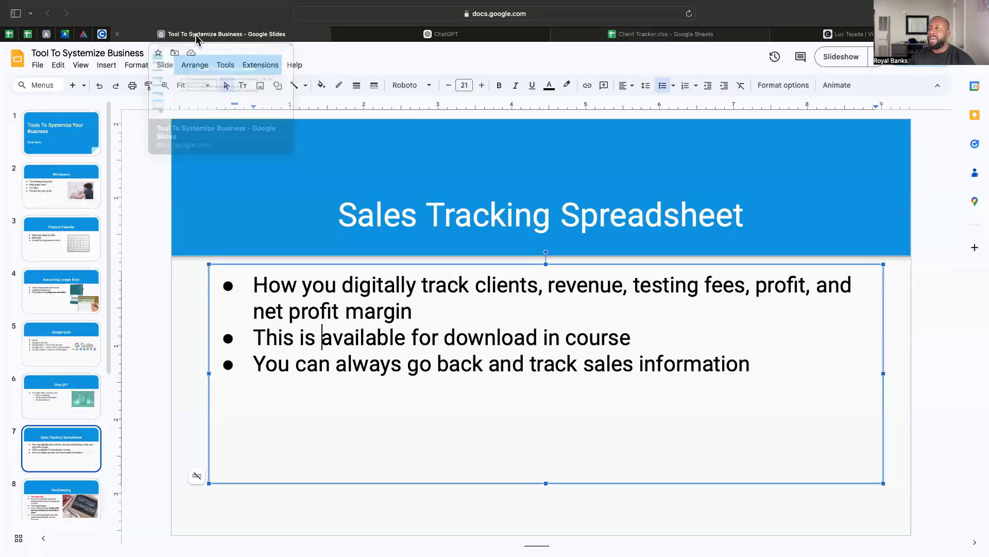
{"action": "scroll", "coordinate": [62, 435], "scroll_direction": "down", "scroll_amount": 2}
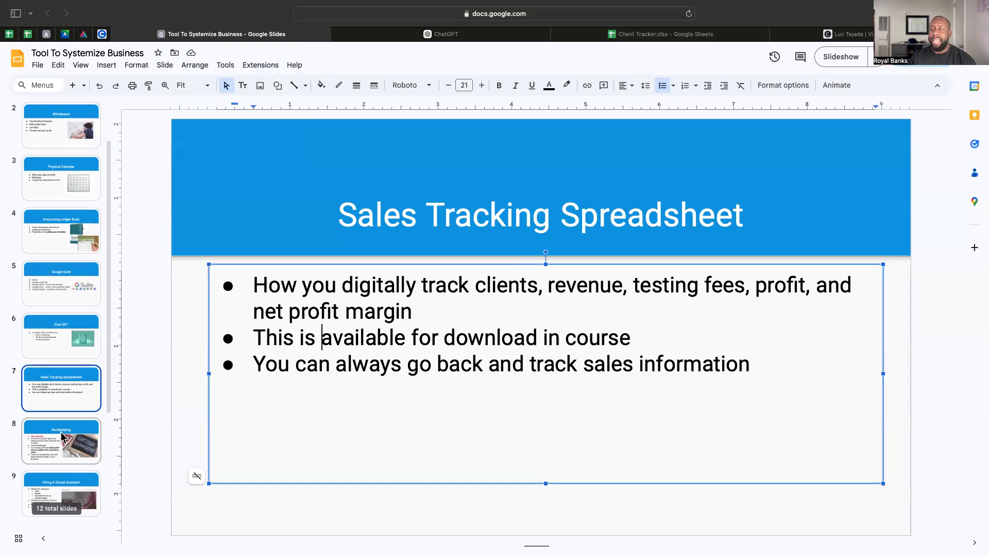
{"action": "scroll", "coordinate": [61, 435], "scroll_direction": "down", "scroll_amount": 3}
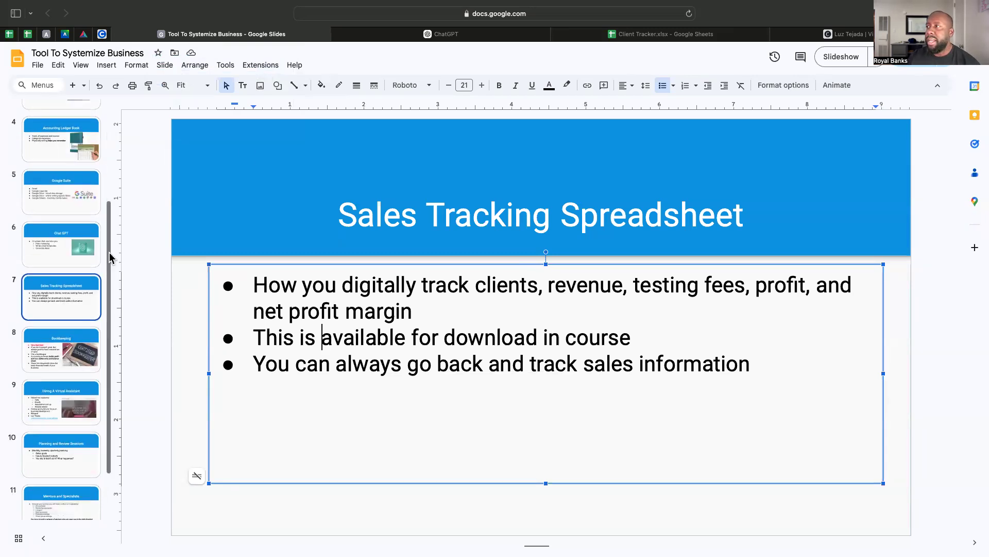